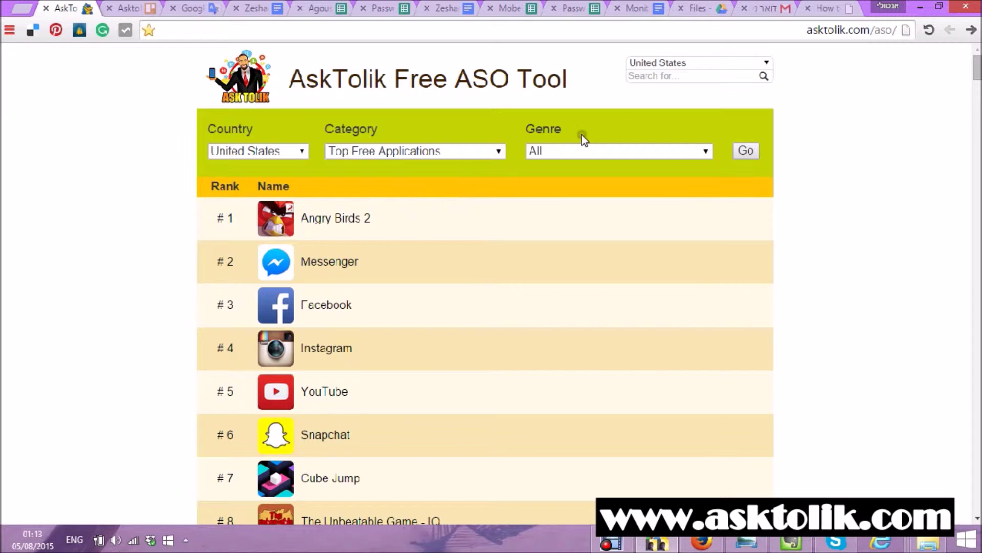
- Search the United States App Store for 'slot' using the slot suggestion
{"action": "left_click", "coordinate": [644, 75]}
{"action": "type", "text": "s"}
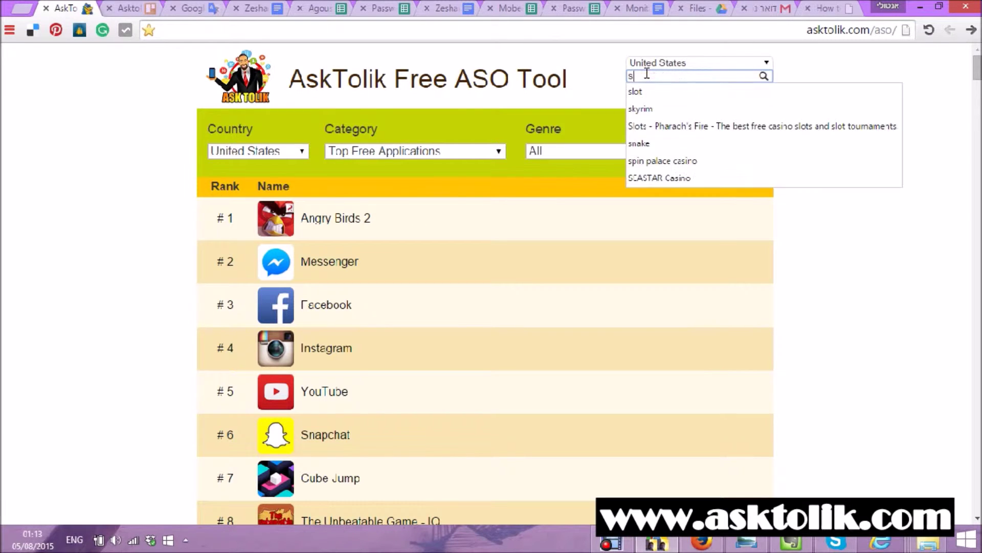
{"action": "type", "text": "lot"}
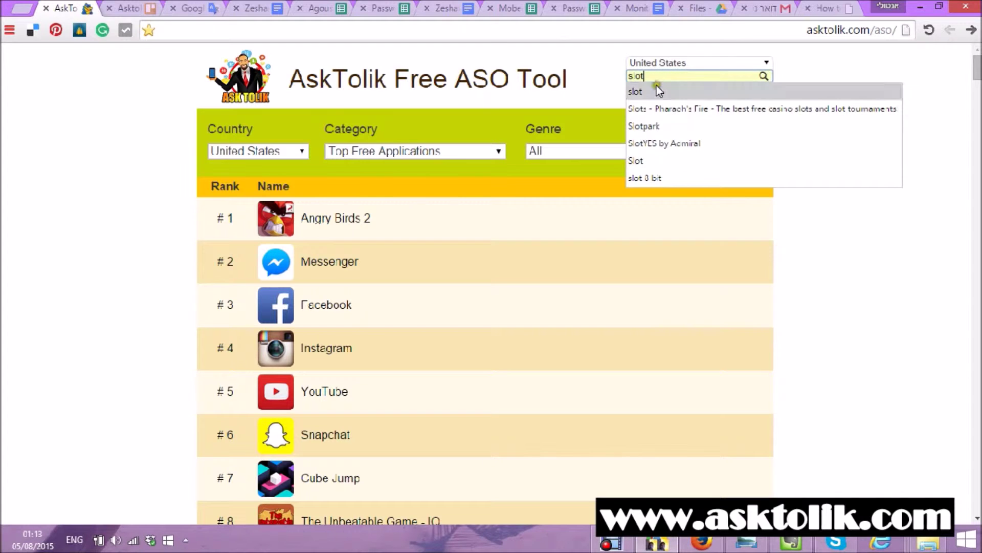
{"action": "left_click", "coordinate": [656, 88]}
{"action": "left_click", "coordinate": [764, 76]}
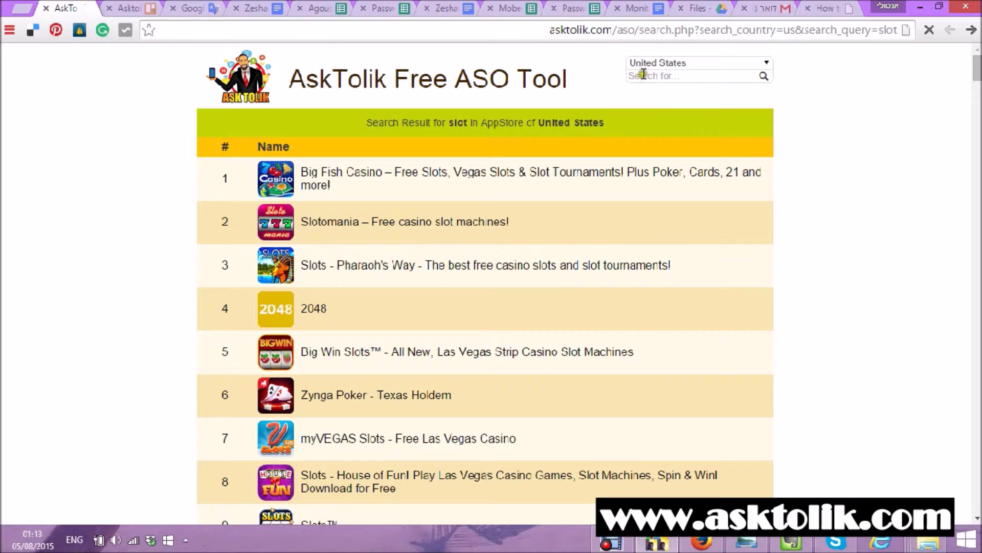
- Switch the store to France, search for 'slot', and dismiss the translation bar
{"action": "left_click", "coordinate": [664, 62]}
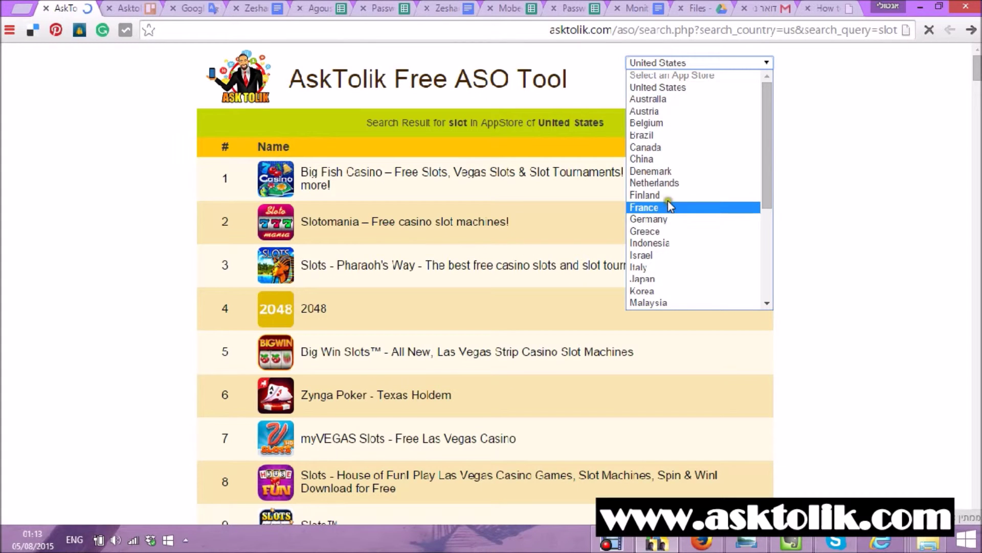
{"action": "left_click", "coordinate": [665, 207]}
{"action": "left_click", "coordinate": [679, 75]}
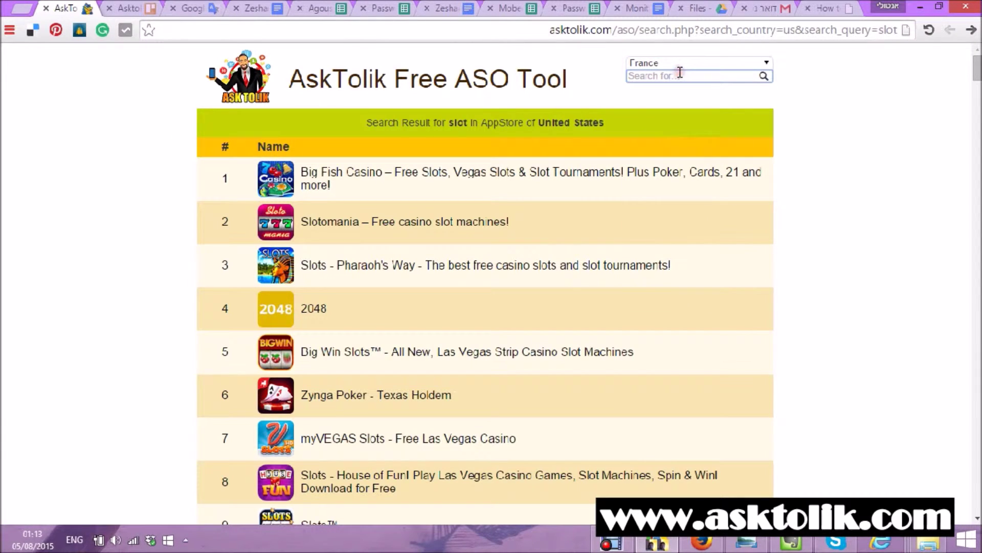
{"action": "type", "text": "slot"}
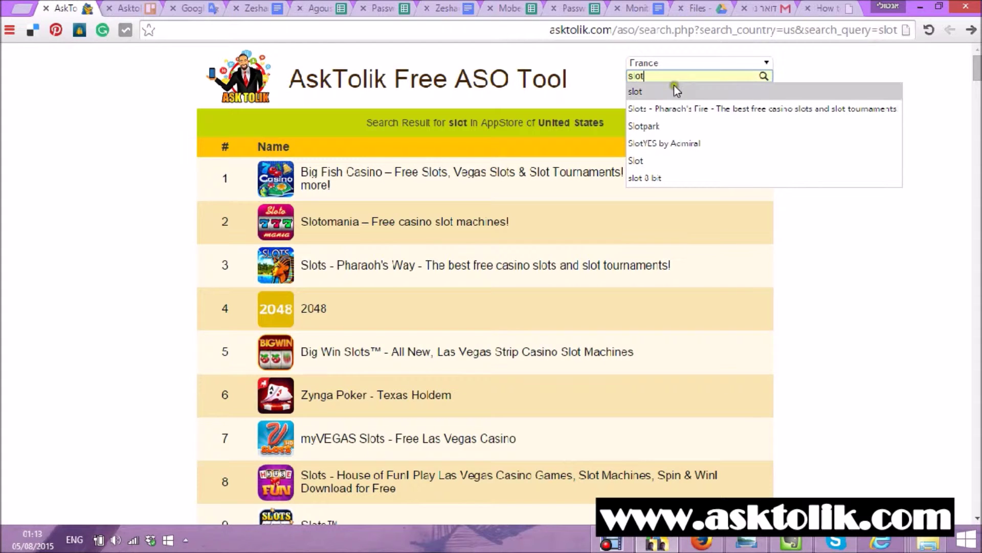
{"action": "left_click", "coordinate": [674, 91]}
{"action": "left_click", "coordinate": [765, 77]}
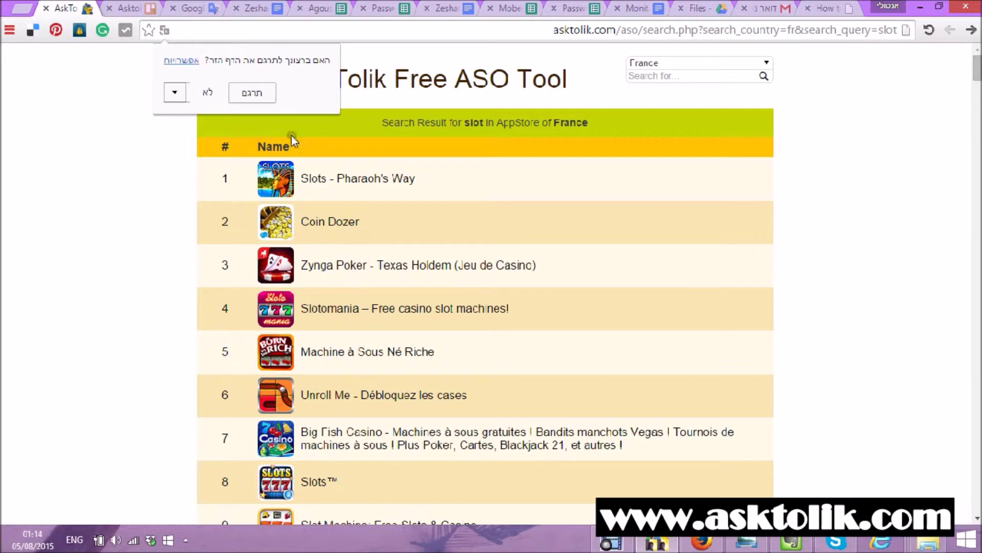
{"action": "left_click", "coordinate": [206, 92]}
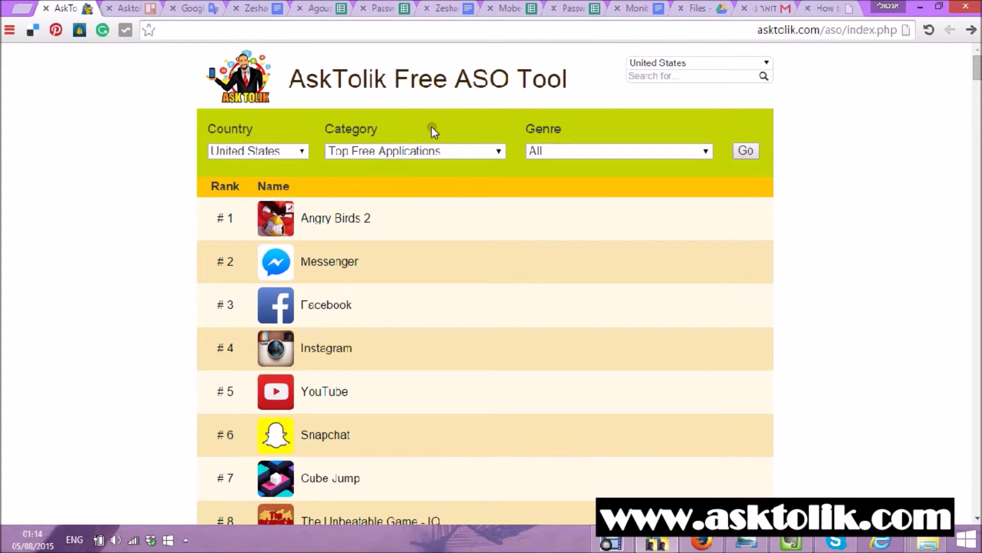
- Load the United States Top Free Applications ranking filtered to the Casino genre
{"action": "left_click", "coordinate": [388, 151]}
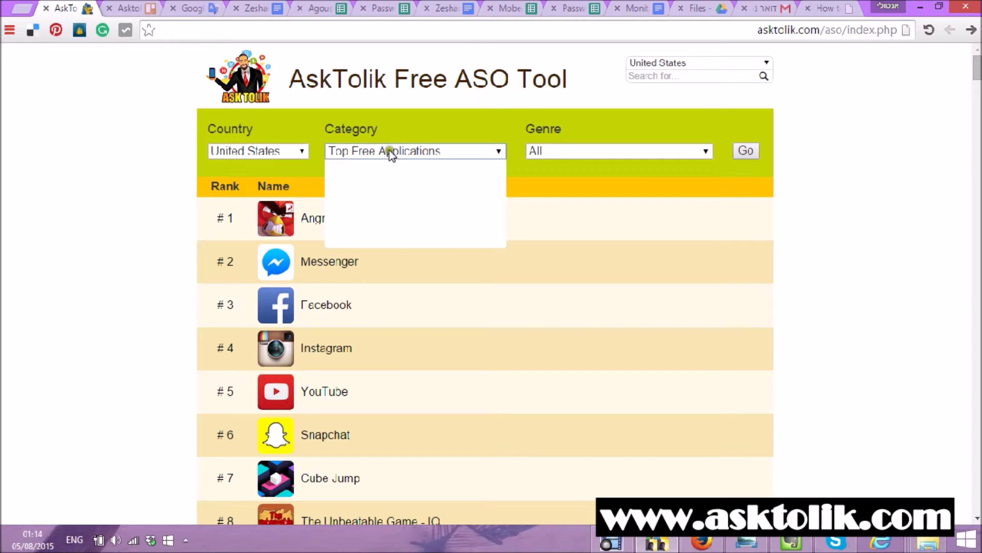
{"action": "left_click", "coordinate": [594, 151]}
{"action": "left_click_drag", "start_coordinate": [705, 184], "coordinate": [705, 243]}
{"action": "left_click", "coordinate": [607, 349]}
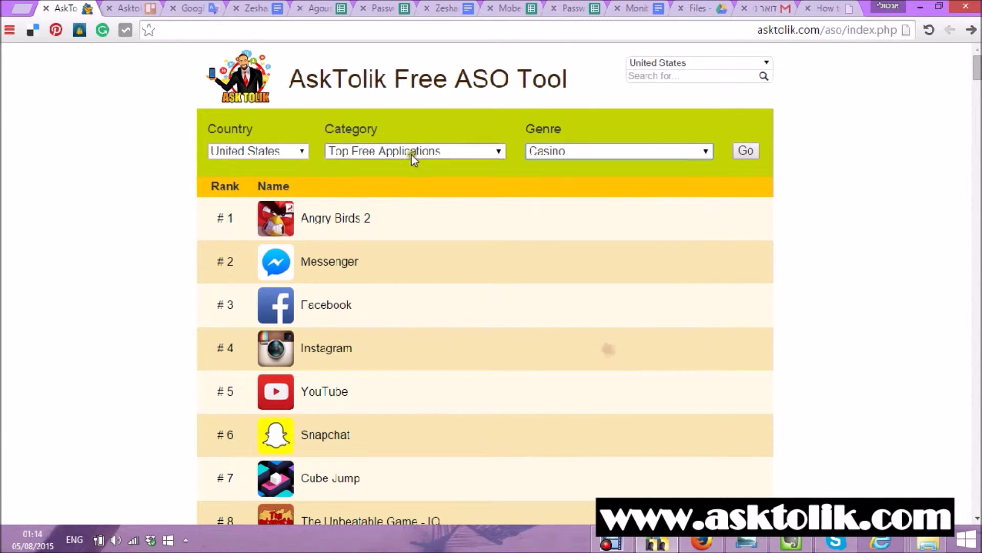
{"action": "left_click", "coordinate": [745, 153]}
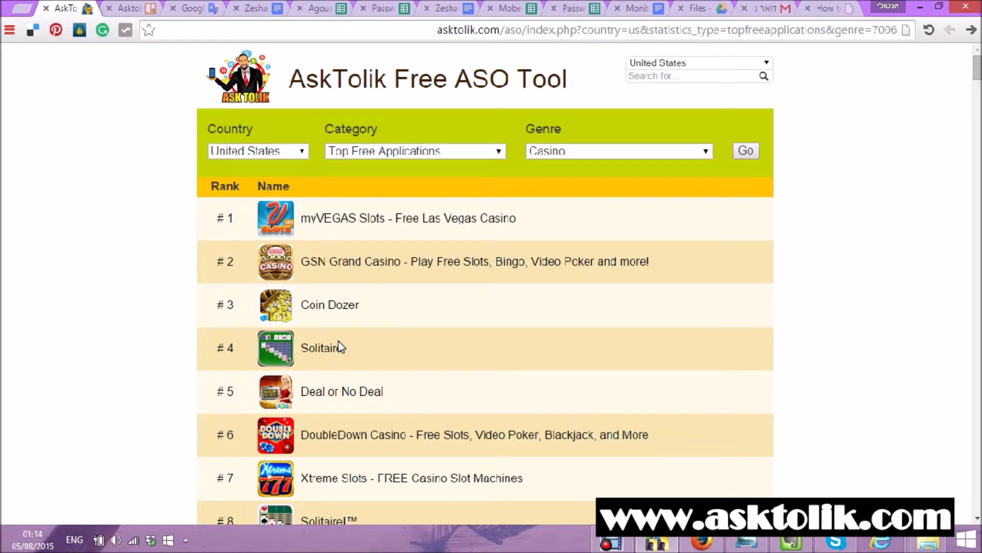
{"action": "scroll", "coordinate": [404, 186], "scroll_direction": "down", "scroll_amount": 3}
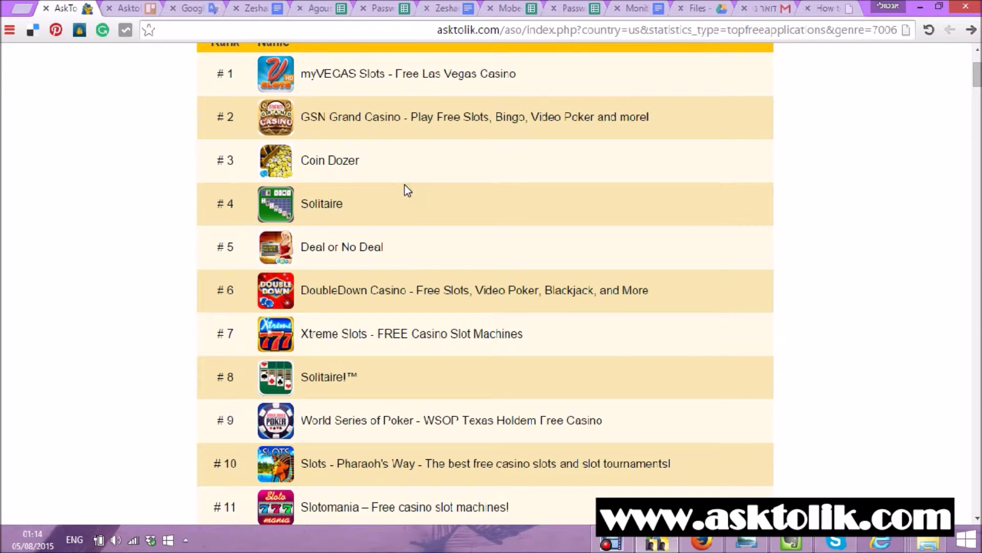
{"action": "scroll", "coordinate": [405, 189], "scroll_direction": "down", "scroll_amount": 6}
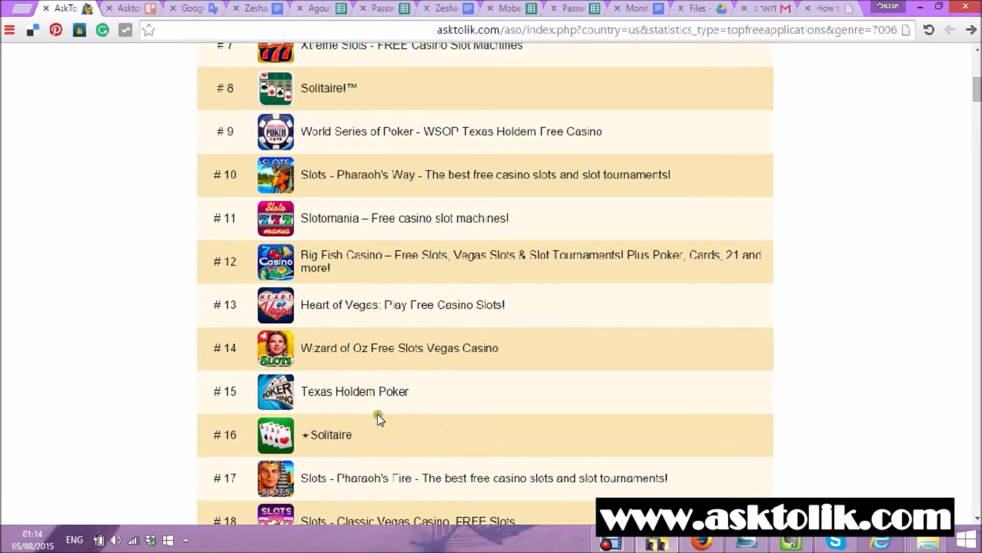
{"action": "scroll", "coordinate": [335, 408], "scroll_direction": "down", "scroll_amount": 7}
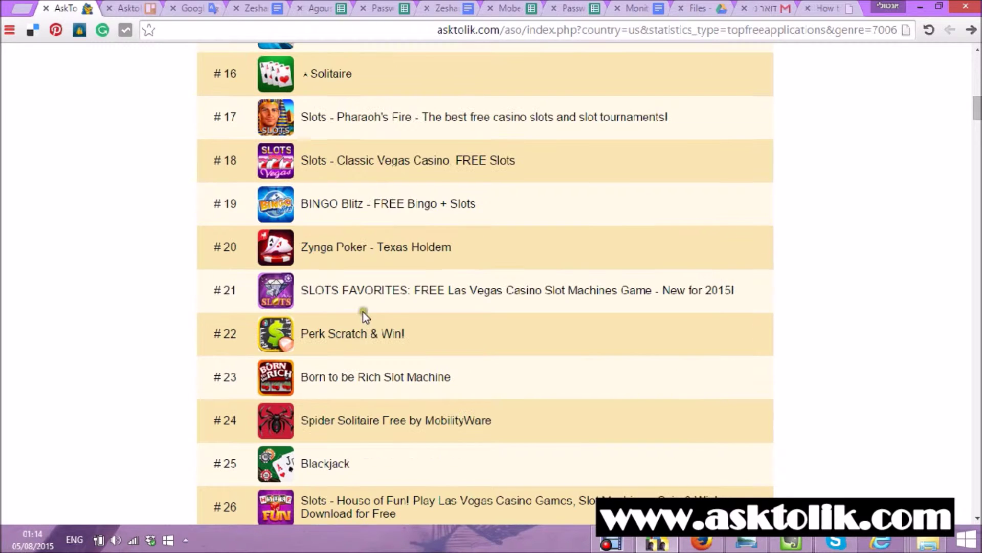
{"action": "left_click", "coordinate": [367, 334]}
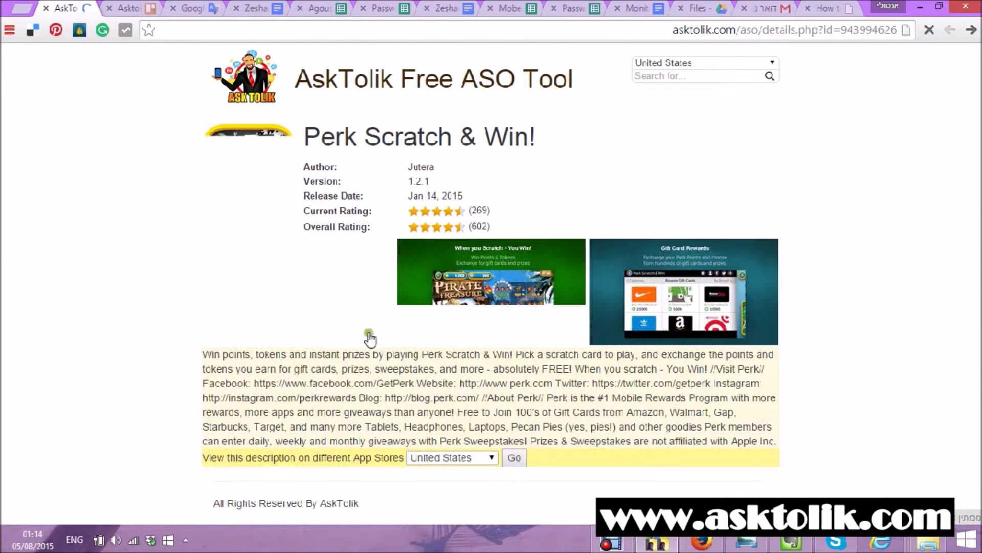
{"action": "left_click", "coordinate": [970, 33]}
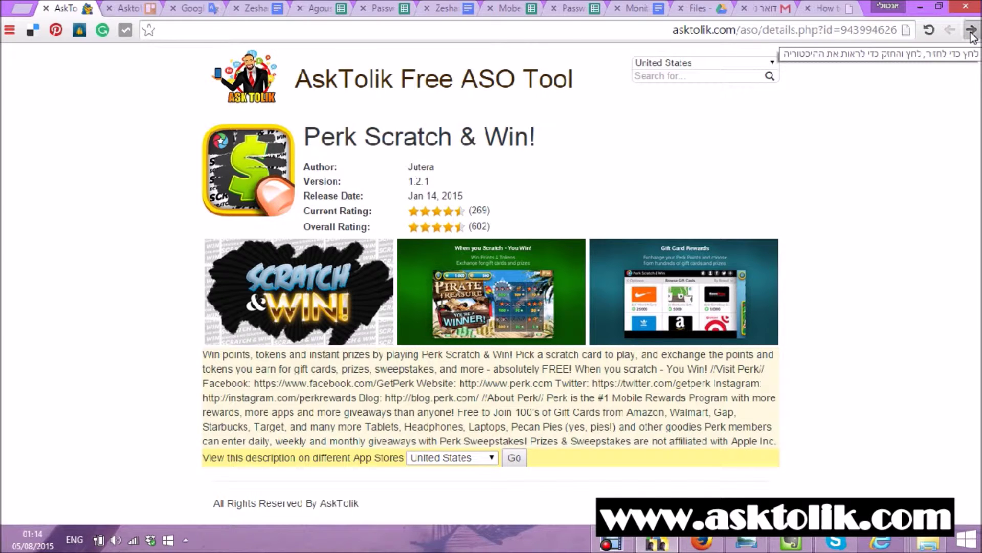
{"action": "scroll", "coordinate": [397, 283], "scroll_direction": "down", "scroll_amount": 5}
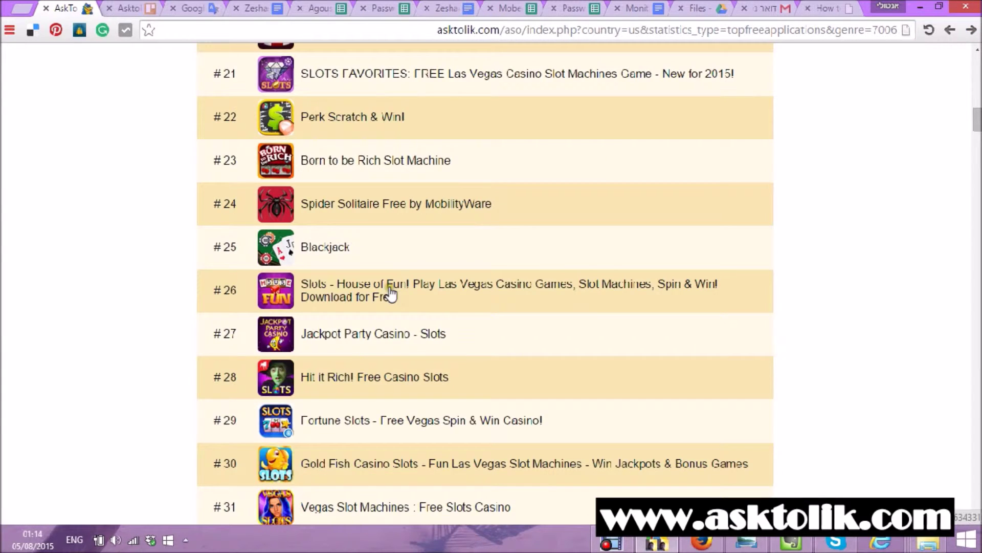
{"action": "scroll", "coordinate": [376, 346], "scroll_direction": "down", "scroll_amount": 2}
{"action": "left_click", "coordinate": [377, 363]}
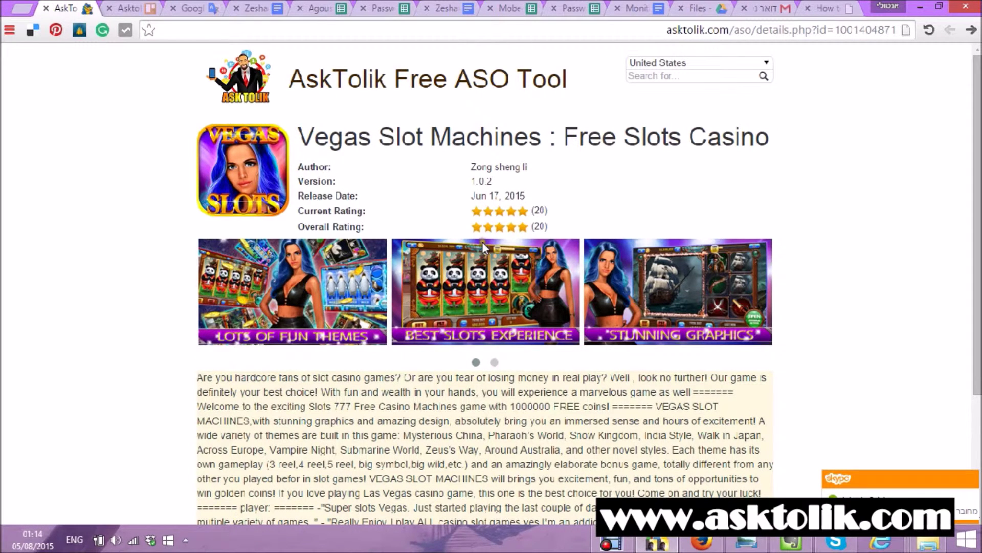
{"action": "left_click", "coordinate": [971, 30]}
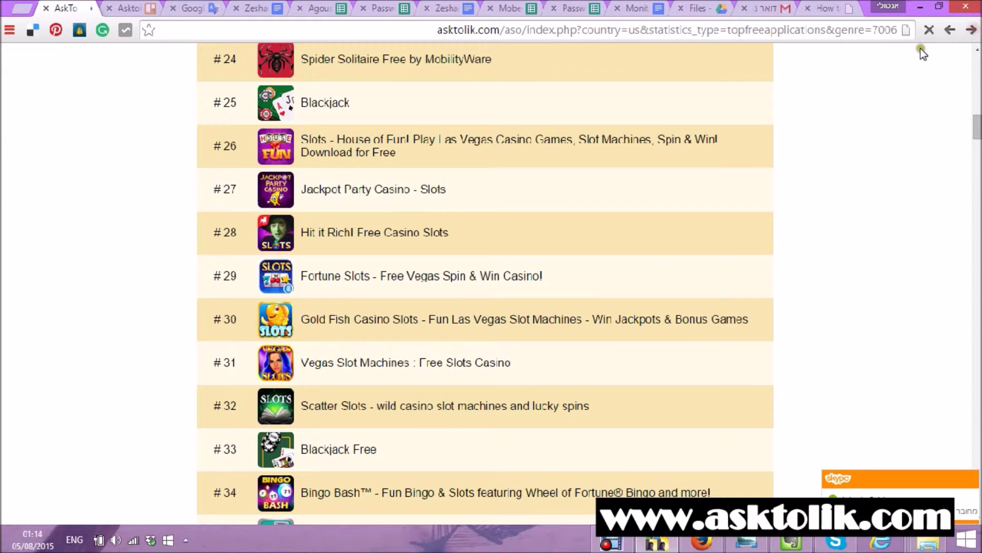
{"action": "scroll", "coordinate": [504, 189], "scroll_direction": "up", "scroll_amount": 20}
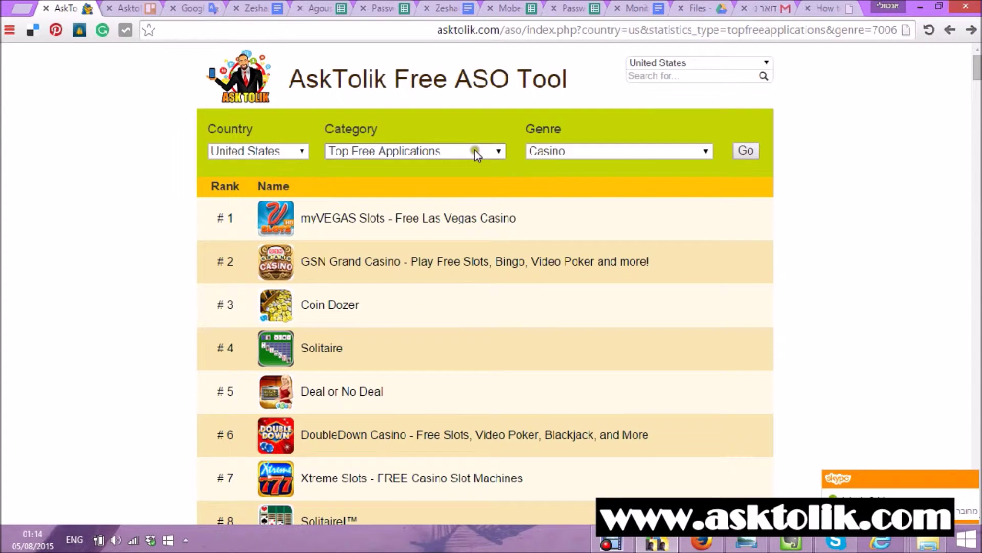
{"action": "left_click", "coordinate": [533, 151]}
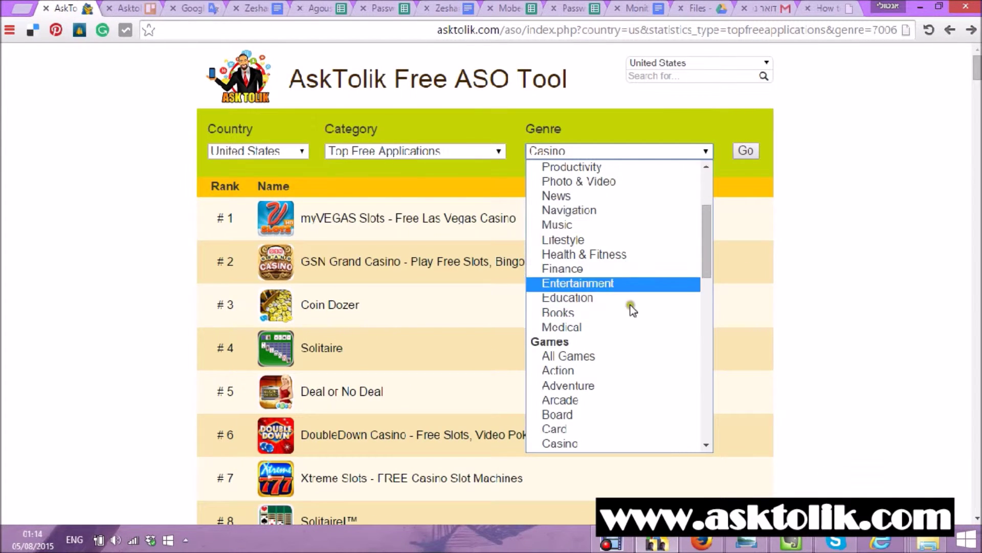
{"action": "left_click", "coordinate": [178, 154]}
{"action": "left_click", "coordinate": [384, 150]}
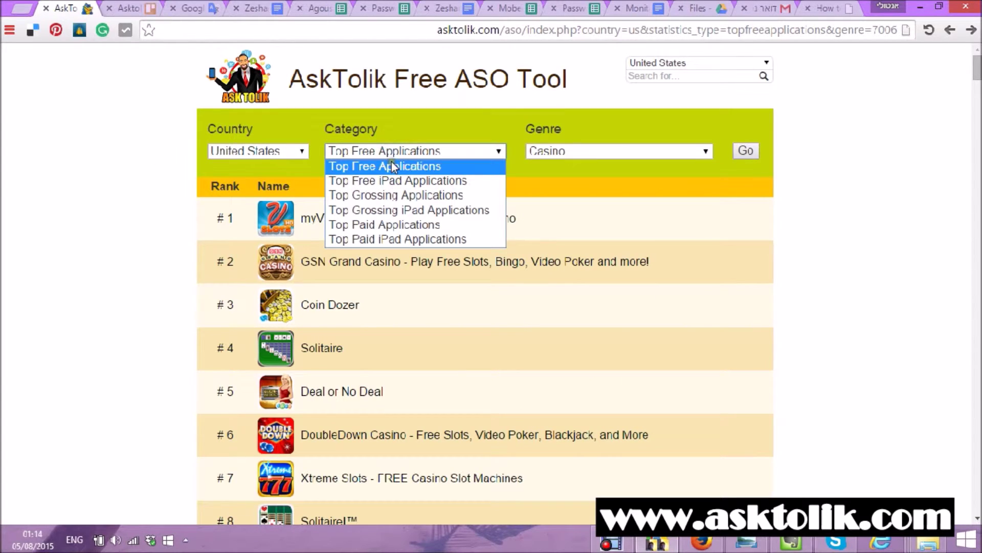
{"action": "left_click", "coordinate": [256, 151]}
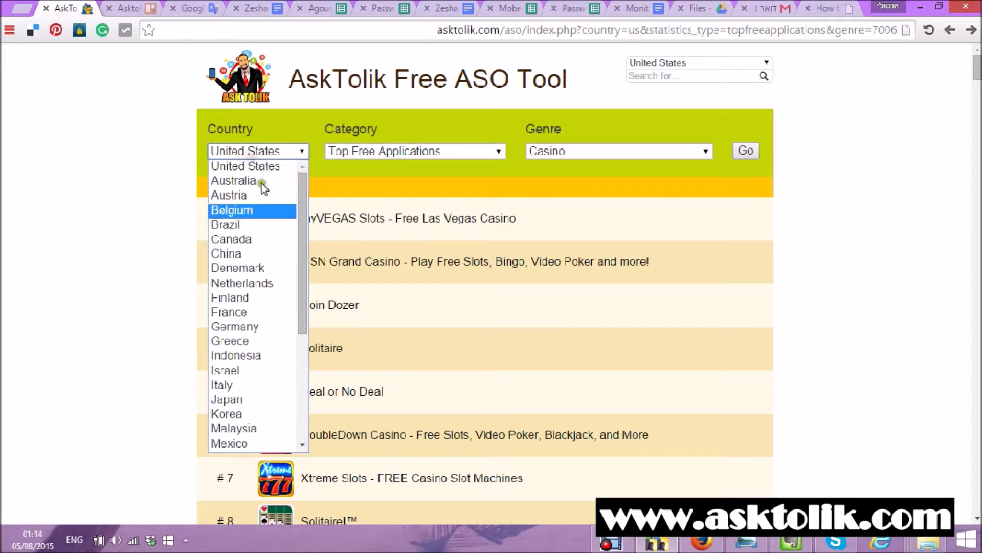
{"action": "left_click", "coordinate": [262, 329]}
{"action": "left_click", "coordinate": [742, 159]}
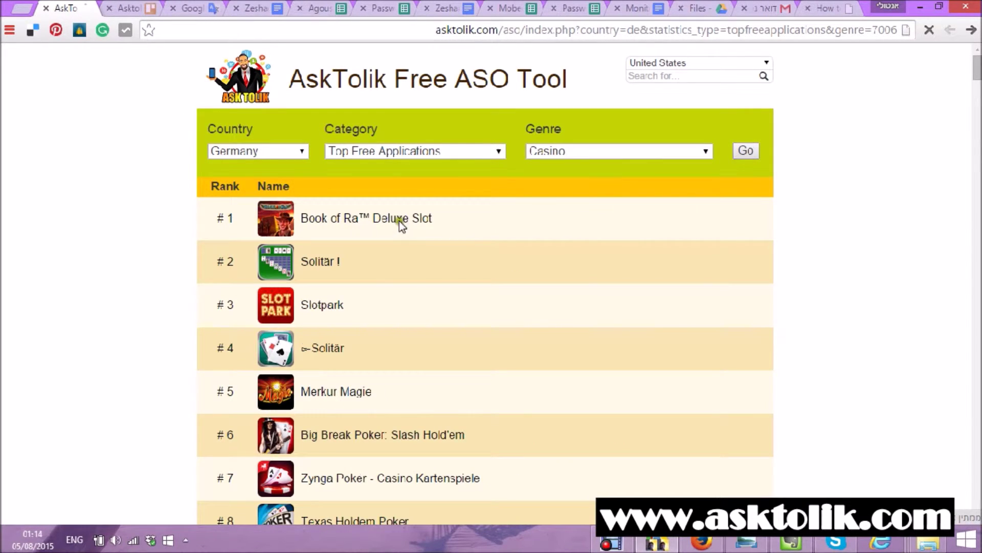
{"action": "scroll", "coordinate": [450, 229], "scroll_direction": "down", "scroll_amount": 1}
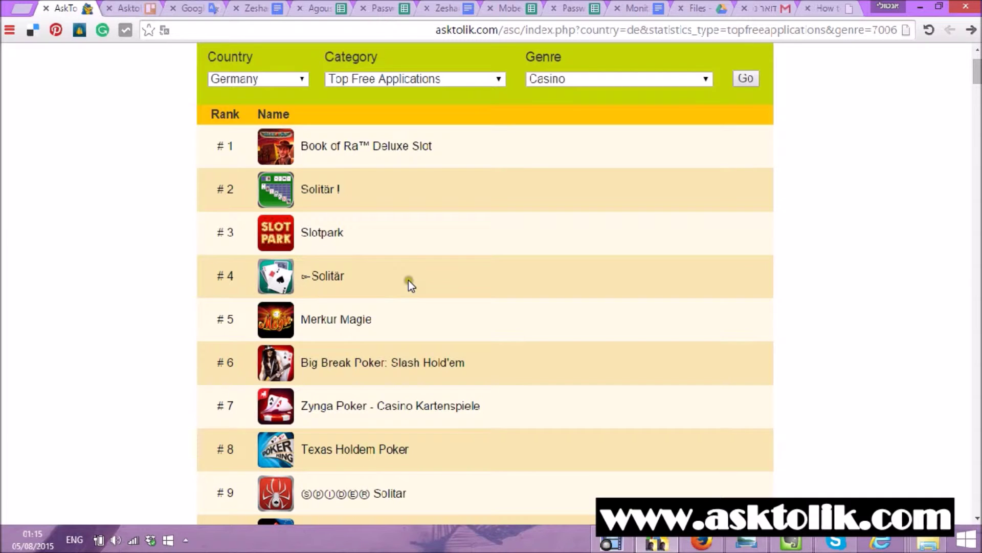
{"action": "scroll", "coordinate": [408, 280], "scroll_direction": "up", "scroll_amount": 1}
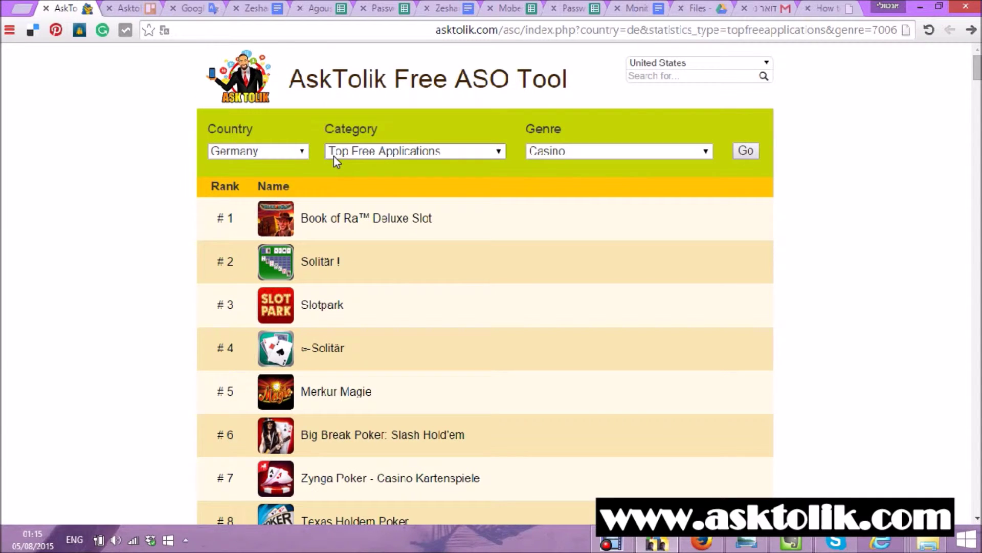
{"action": "left_click", "coordinate": [299, 151]}
{"action": "left_click", "coordinate": [291, 168]}
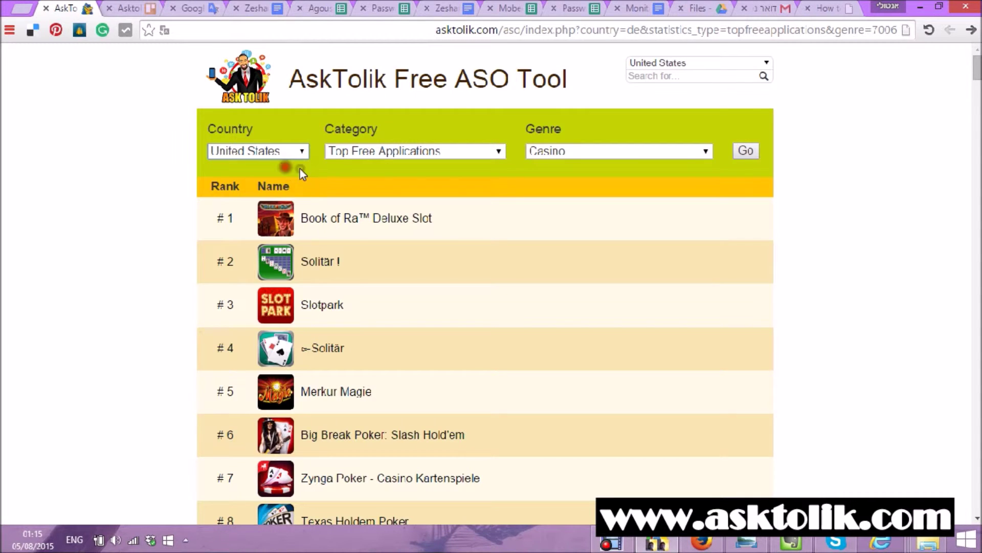
{"action": "left_click", "coordinate": [737, 151]}
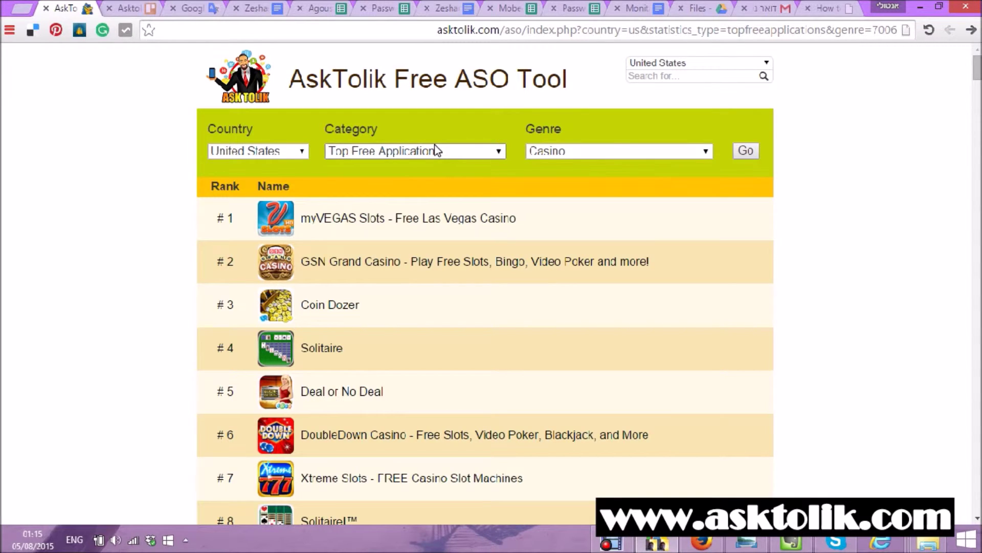
- Select and copy the #32 app title, Scatter Slots - wild casino slot machines and lucky spins
{"action": "left_click", "coordinate": [676, 77]}
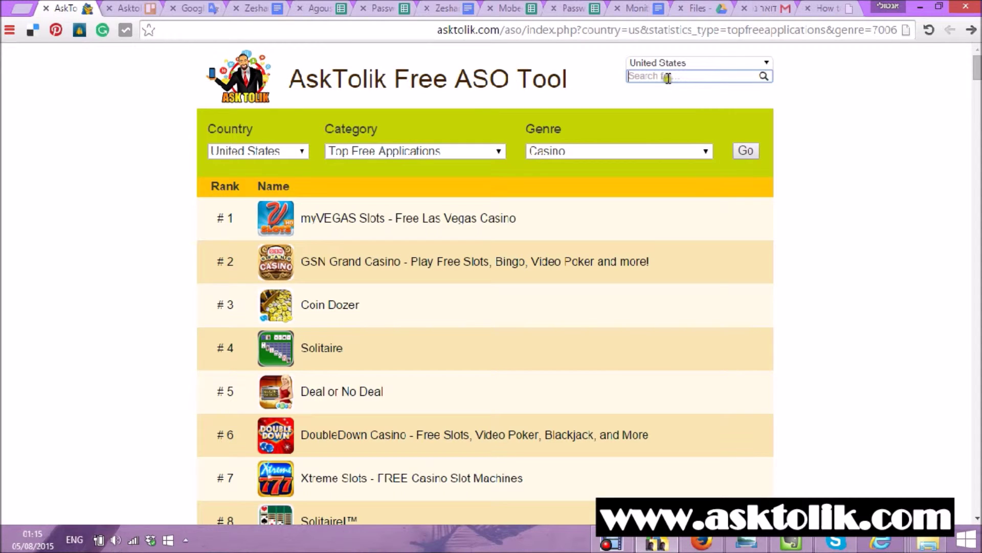
{"action": "left_click", "coordinate": [666, 78]}
{"action": "scroll", "coordinate": [445, 252], "scroll_direction": "down", "scroll_amount": 20}
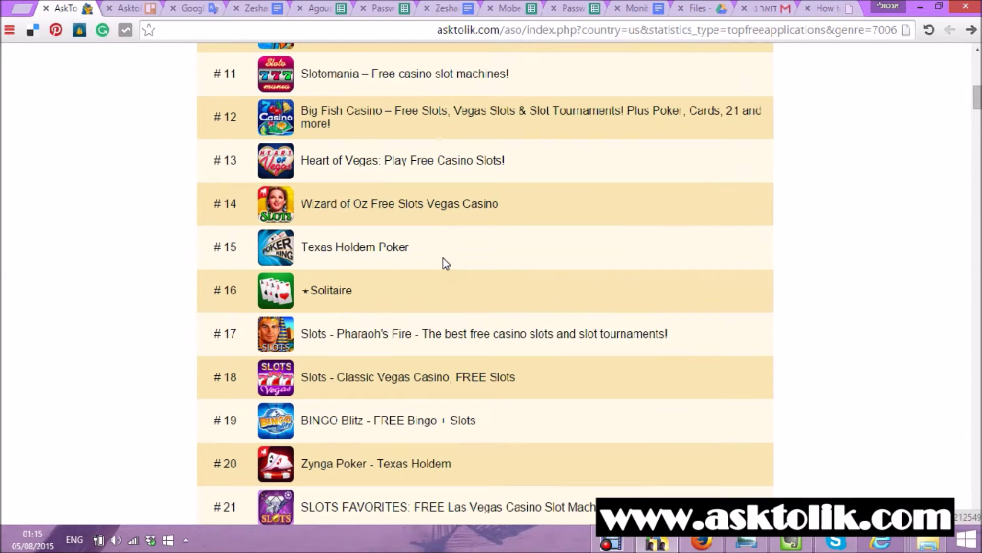
{"action": "scroll", "coordinate": [443, 257], "scroll_direction": "down", "scroll_amount": 4}
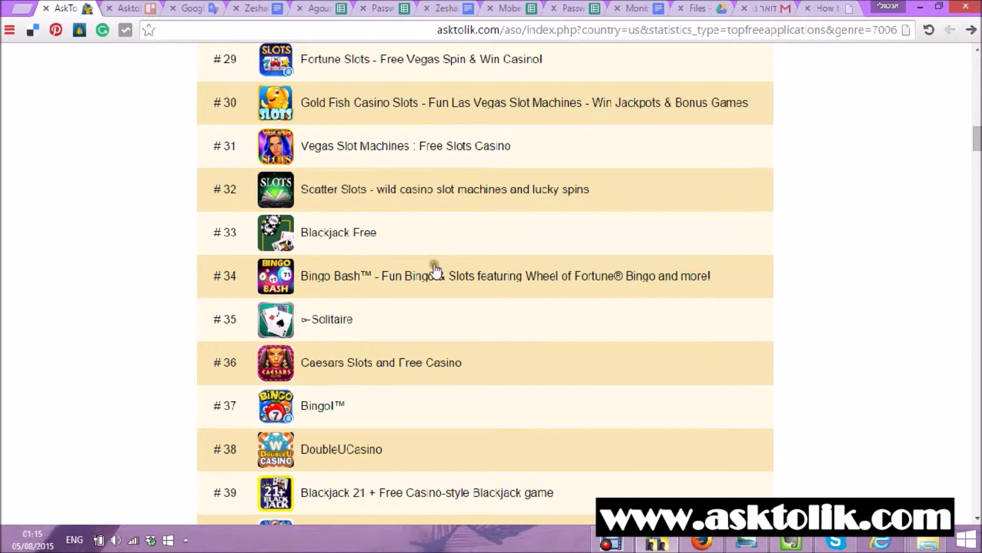
{"action": "left_click_drag", "start_coordinate": [594, 177], "coordinate": [305, 194]}
{"action": "key", "text": "ctrl+c"}
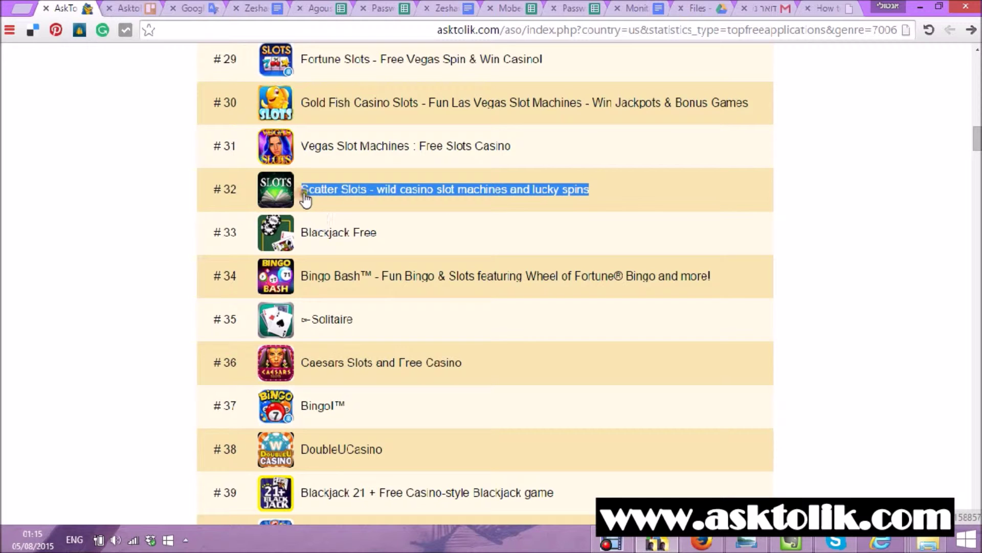
{"action": "scroll", "coordinate": [636, 228], "scroll_direction": "up", "scroll_amount": 20}
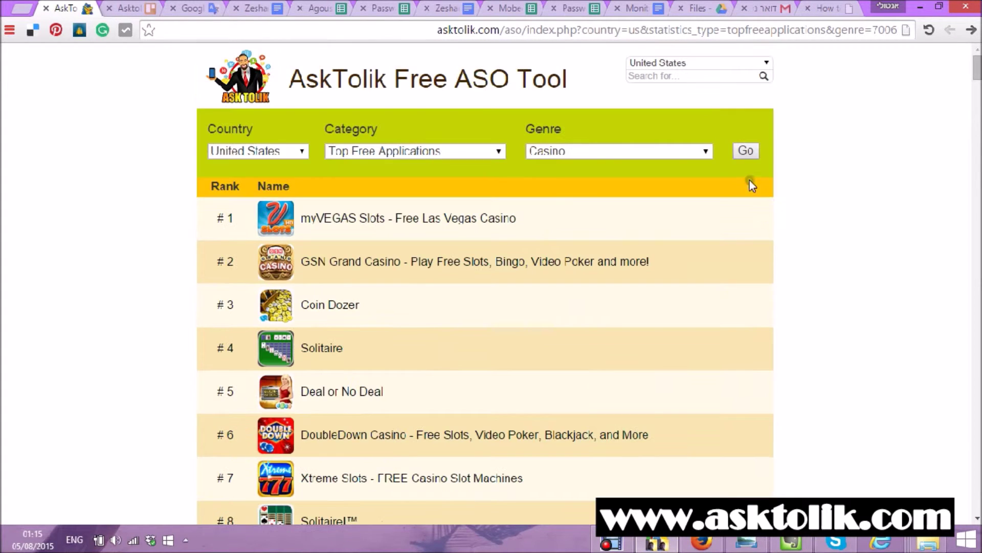
- Search the US App Store for the pasted Scatter Slots title
{"action": "left_click", "coordinate": [685, 76]}
{"action": "key", "text": "ctrl+v"}
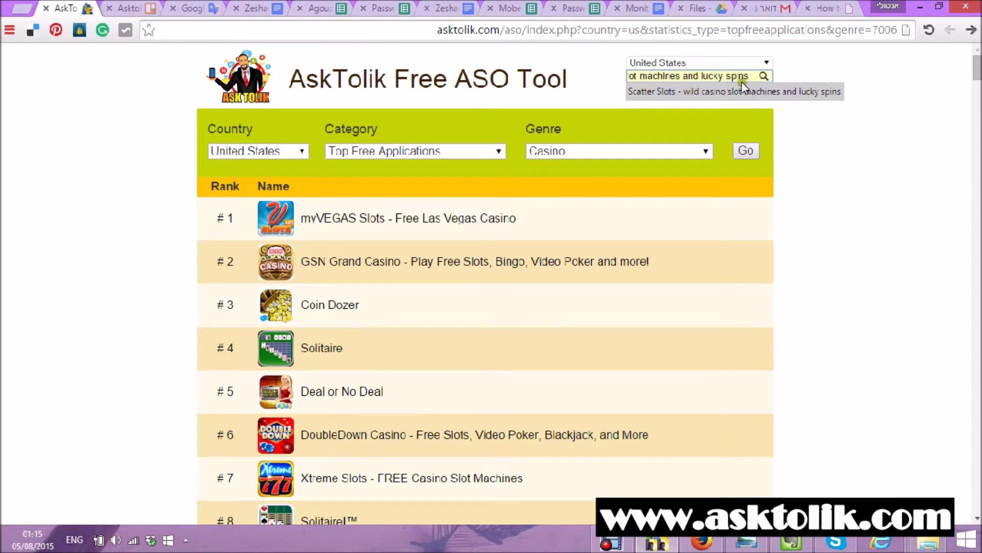
{"action": "left_click", "coordinate": [754, 90]}
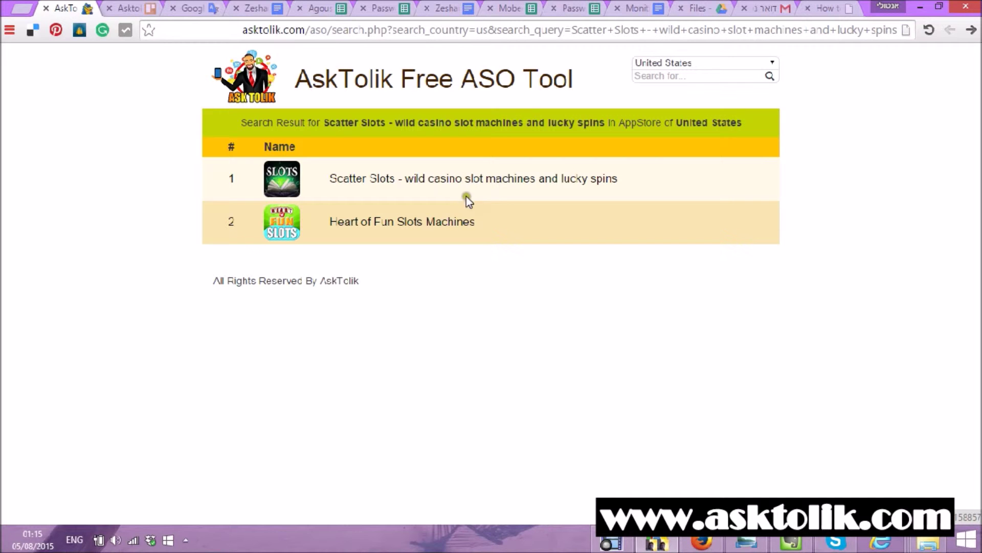
- View Heart of Fun Slots Machines details, select the Scatter Slots title, then return to Casino rankings
{"action": "left_click", "coordinate": [458, 221]}
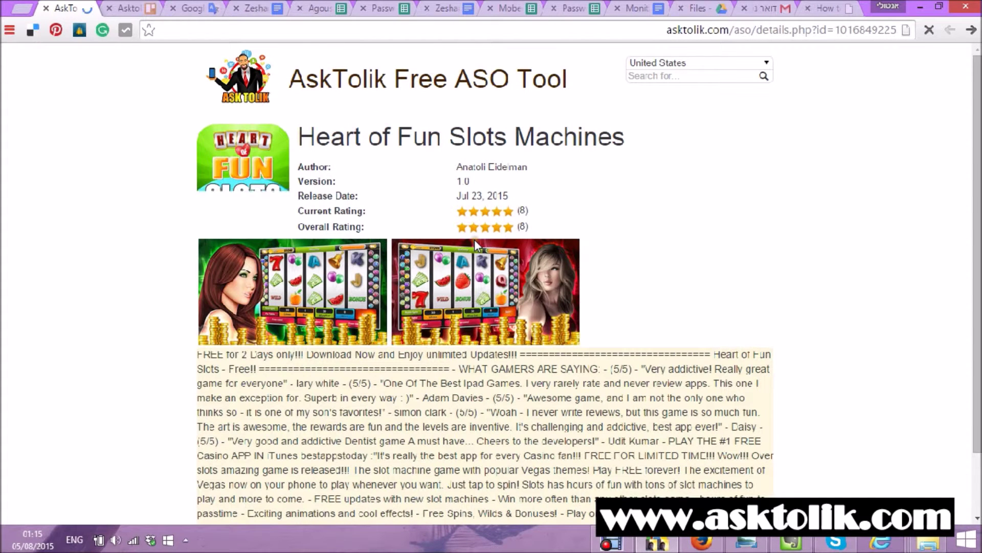
{"action": "left_click", "coordinate": [967, 32]}
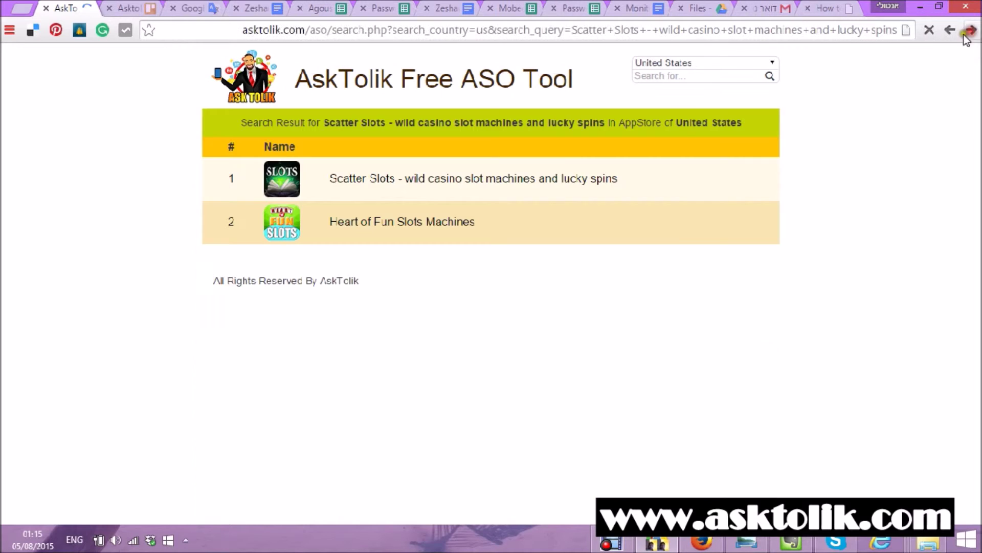
{"action": "left_click", "coordinate": [333, 174]}
{"action": "mouse_move", "coordinate": [332, 174]}
{"action": "left_mouse_down"}
{"action": "mouse_move", "coordinate": [326, 169]}
{"action": "mouse_move", "coordinate": [618, 178]}
{"action": "left_mouse_up"}
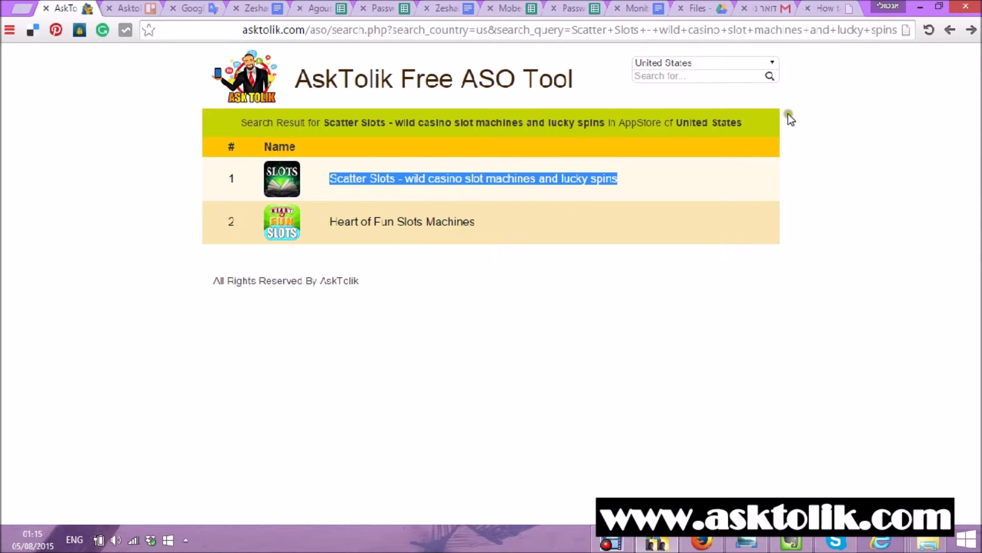
{"action": "left_click", "coordinate": [972, 31]}
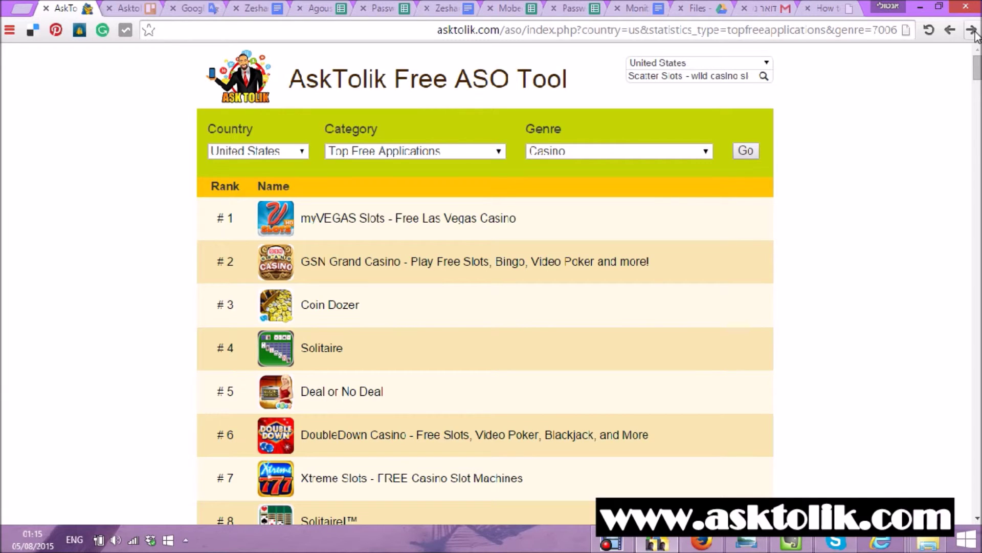
{"action": "left_click", "coordinate": [865, 112]}
{"action": "left_click", "coordinate": [521, 143]}
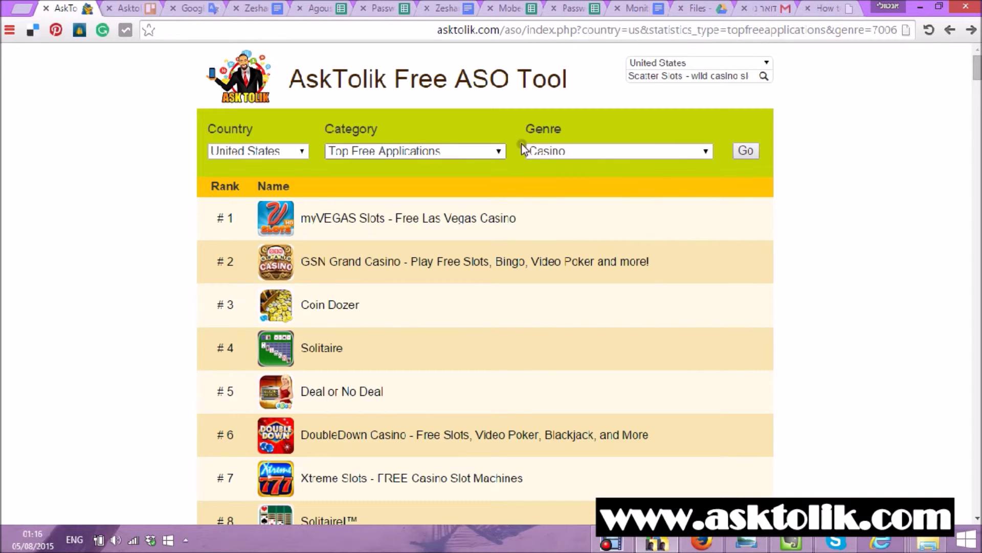
{"action": "left_click", "coordinate": [486, 168]}
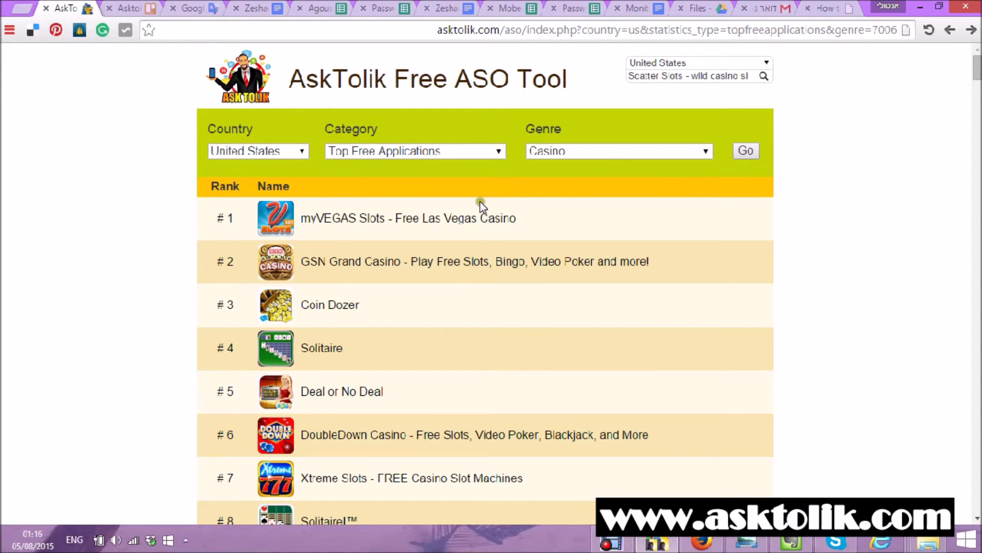
{"action": "left_click", "coordinate": [455, 150]}
{"action": "left_click", "coordinate": [442, 227]}
{"action": "left_click", "coordinate": [430, 235]}
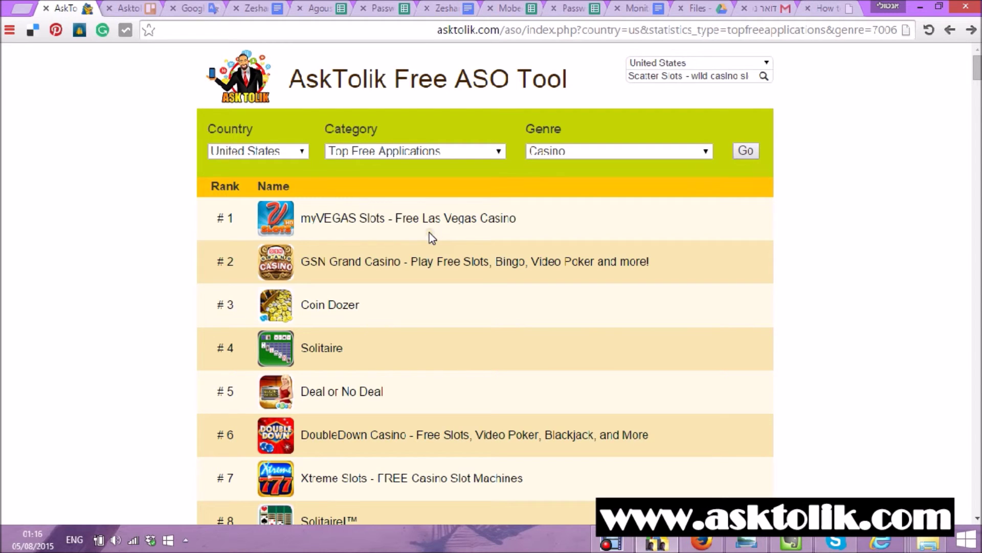